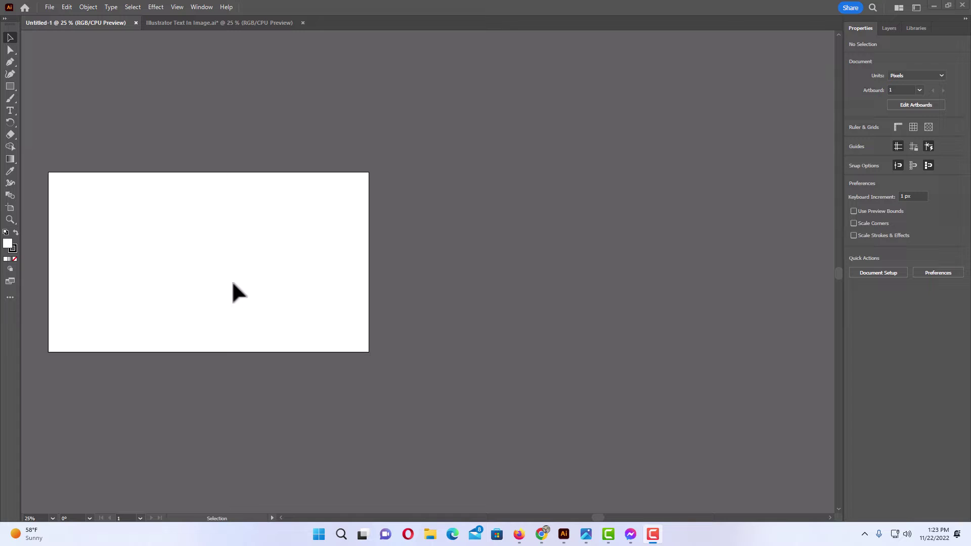
- Switch to the 'Illustrator Text In Image.ai' document showing the orange design
{"action": "left_click", "coordinate": [225, 25]}
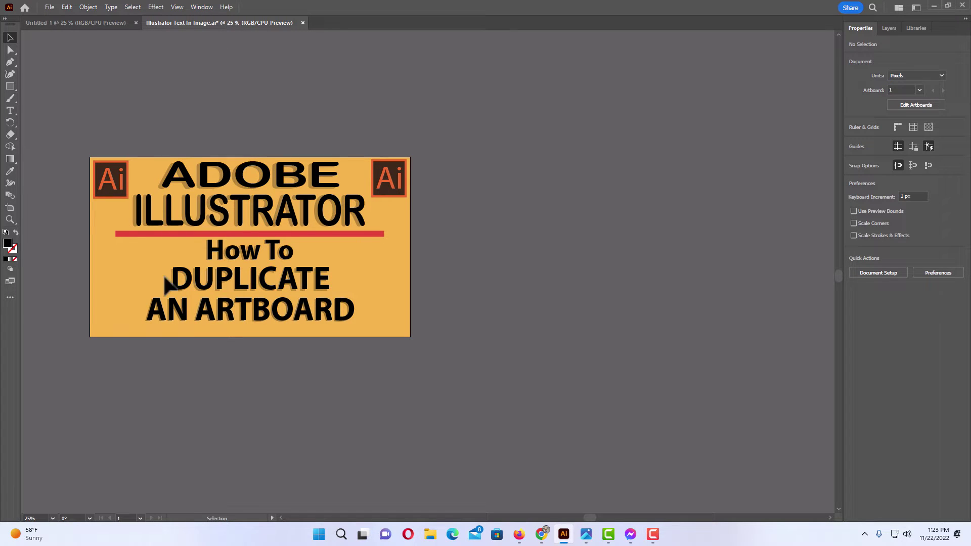
- Return to Untitled-1 and activate the Artboard tool (Shift+O) on its blank artboard
{"action": "left_click", "coordinate": [107, 24]}
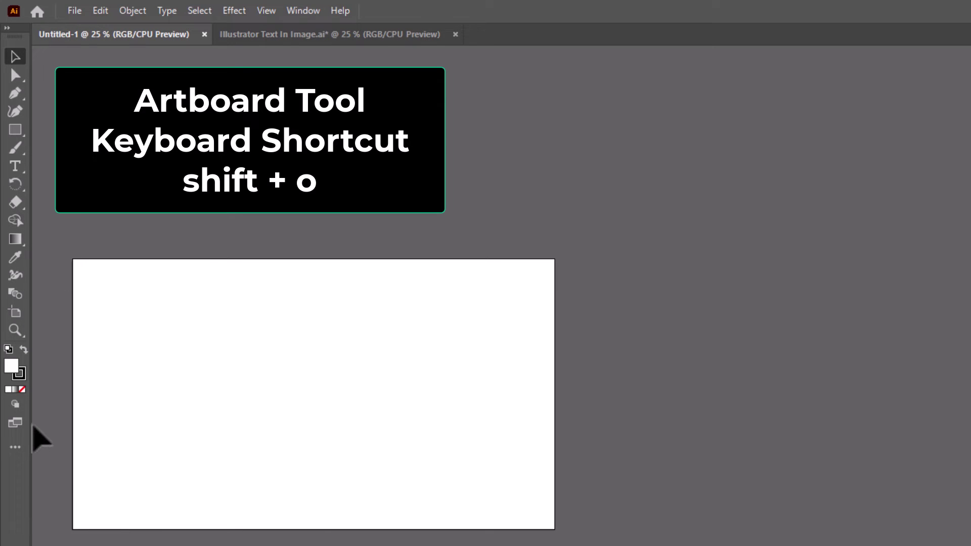
{"action": "left_click", "coordinate": [19, 455]}
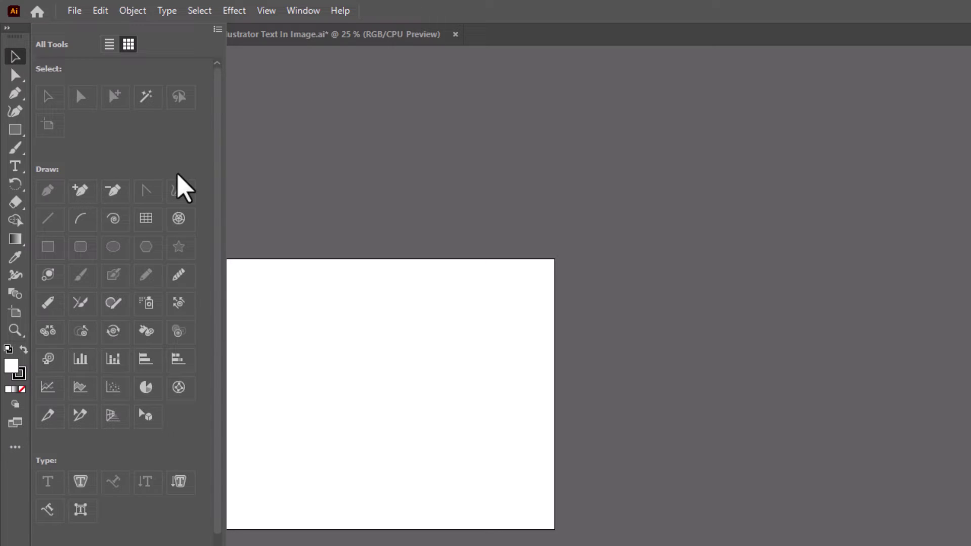
{"action": "left_click", "coordinate": [266, 192]}
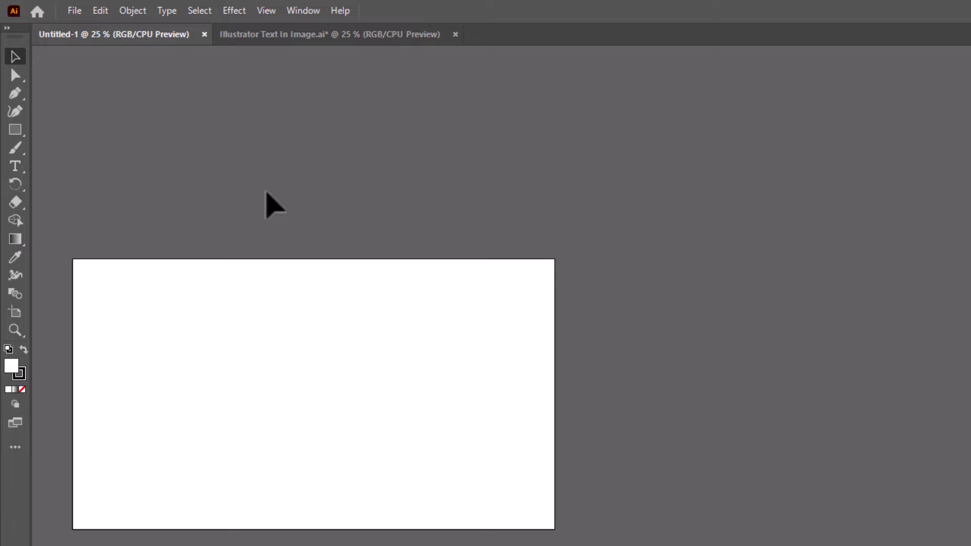
{"action": "key", "text": "shift+o"}
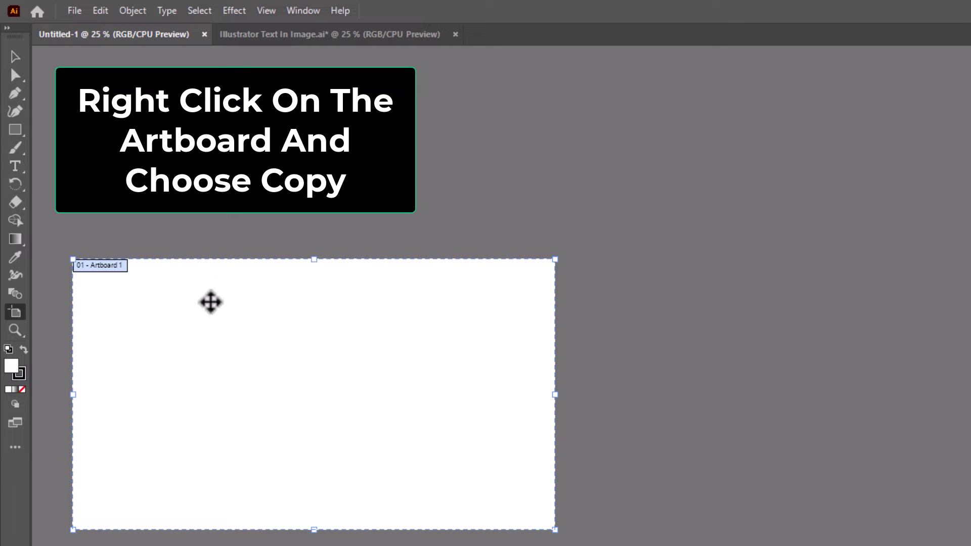
- Copy the blank artboard from its right-click menu to create Artboard 02
{"action": "right_click", "coordinate": [210, 302]}
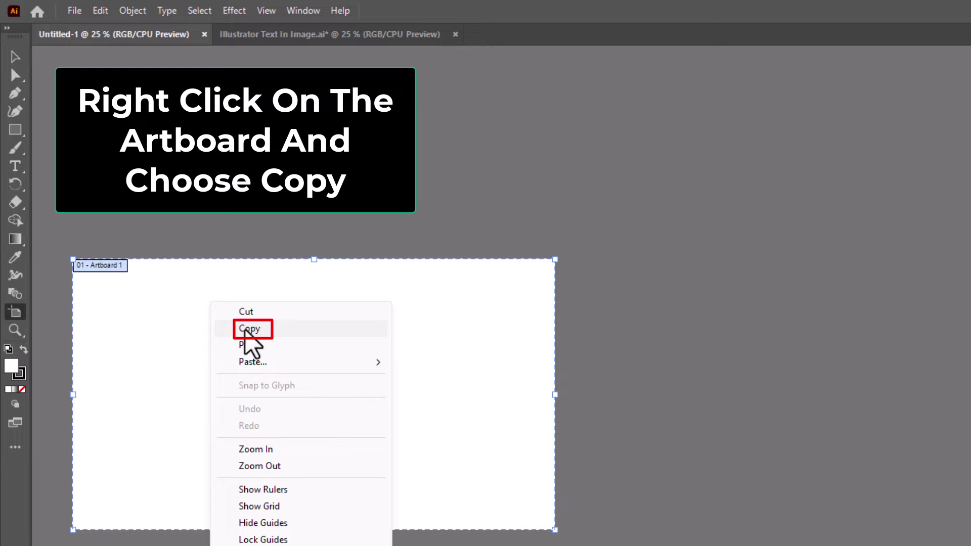
{"action": "left_click", "coordinate": [284, 331]}
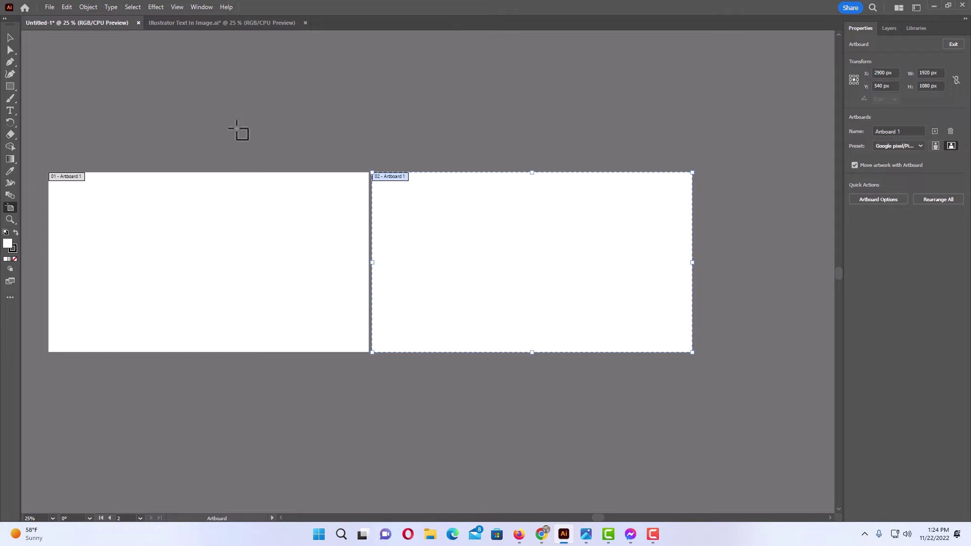
- In 'Illustrator Text In Image.ai', select the ILLUSTRATOR, How To and DUPLICATE text, then the Ai logo
{"action": "left_click", "coordinate": [216, 28]}
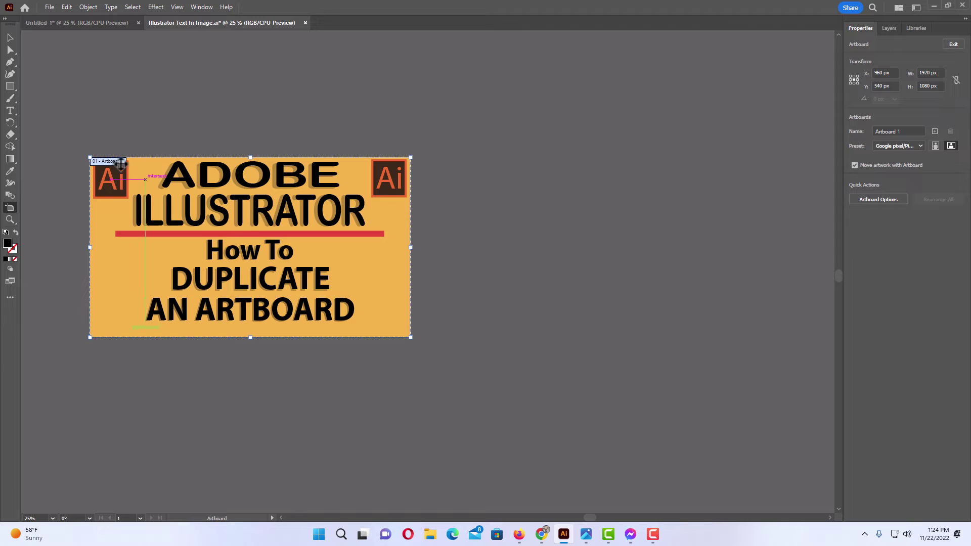
{"action": "left_click", "coordinate": [10, 38]}
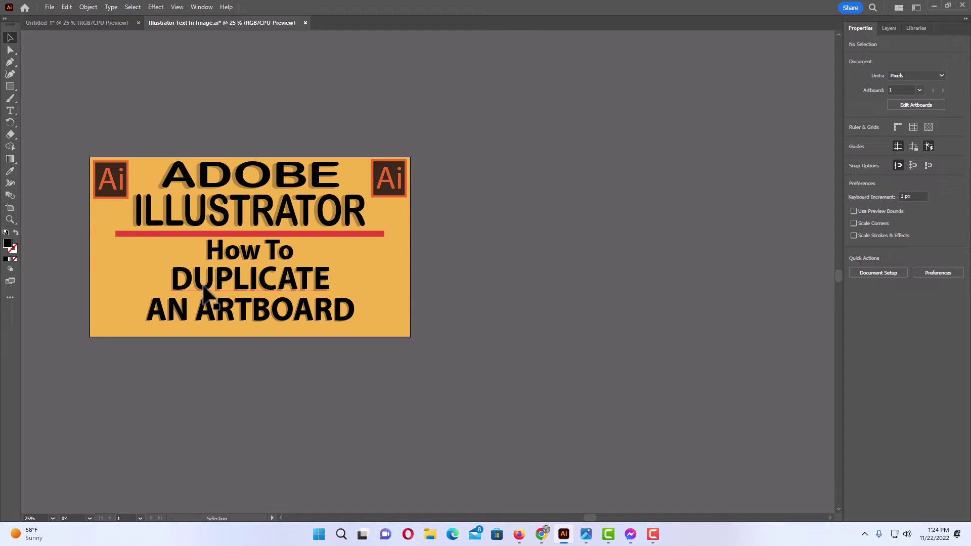
{"action": "left_click", "coordinate": [226, 212]}
{"action": "left_click", "coordinate": [251, 271]}
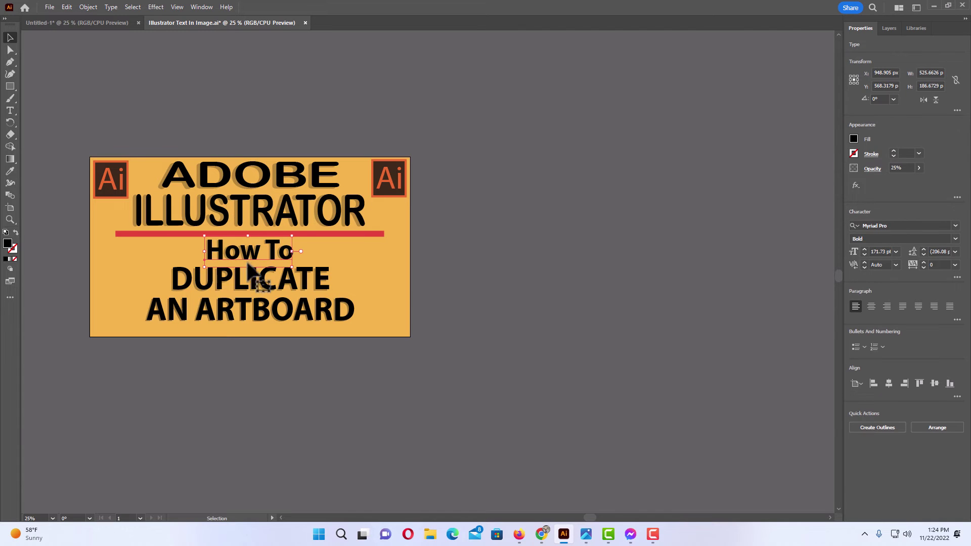
{"action": "left_click", "coordinate": [254, 276]}
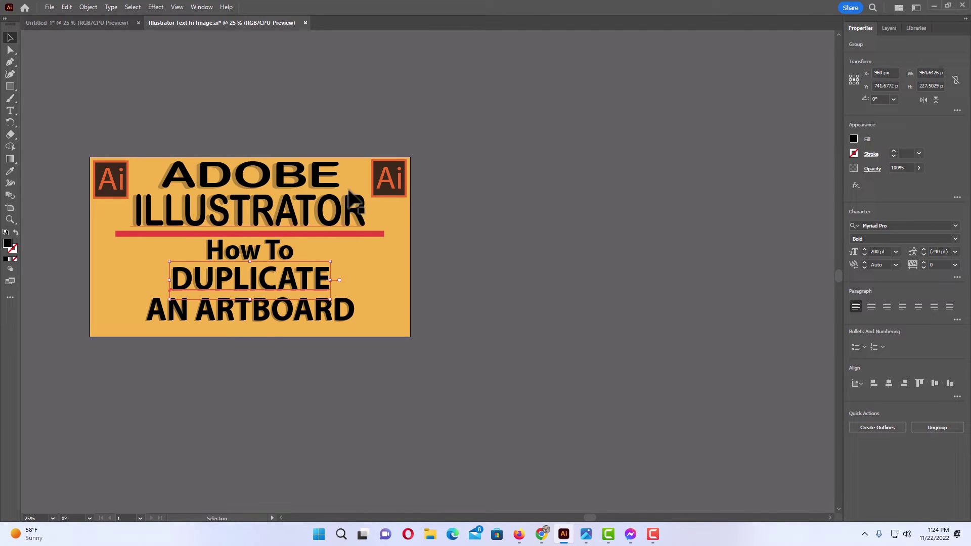
{"action": "left_click", "coordinate": [379, 181]}
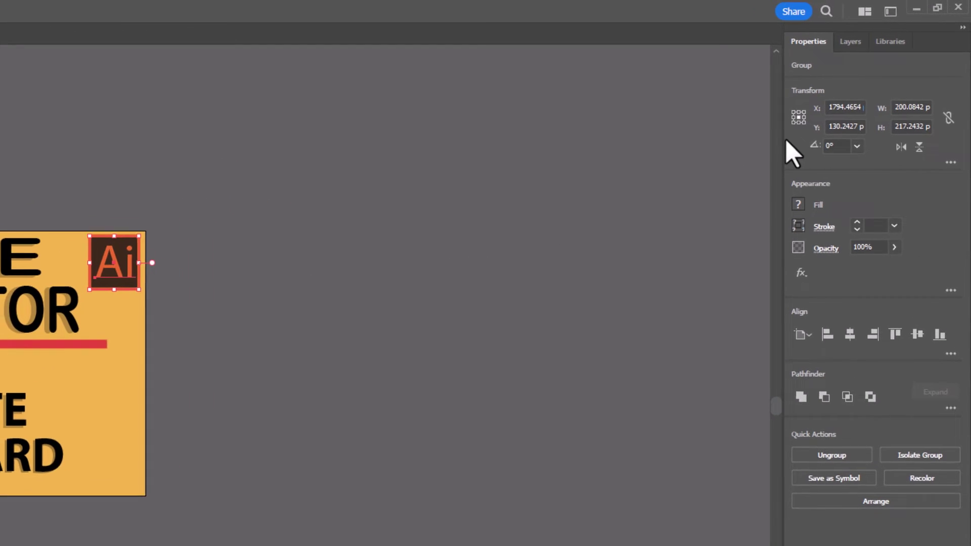
- In the Layers panel, inspect the Typing layer and a group, then unlock Layer 1
{"action": "left_click", "coordinate": [850, 44]}
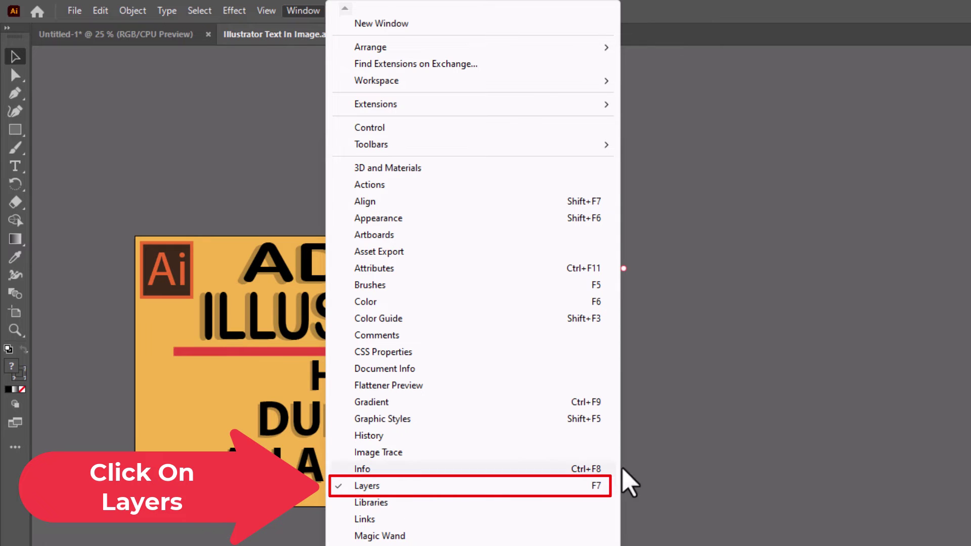
{"action": "left_click", "coordinate": [394, 486]}
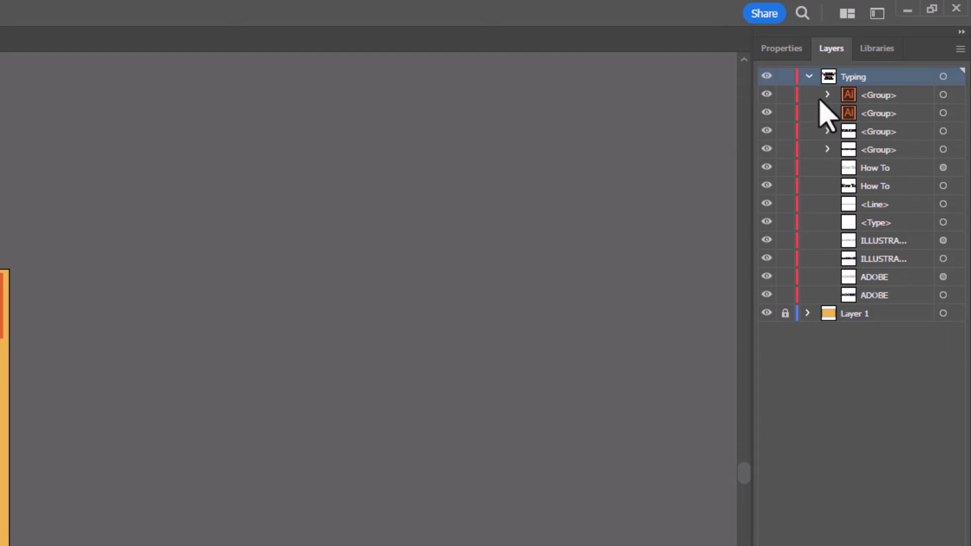
{"action": "left_click", "coordinate": [808, 76]}
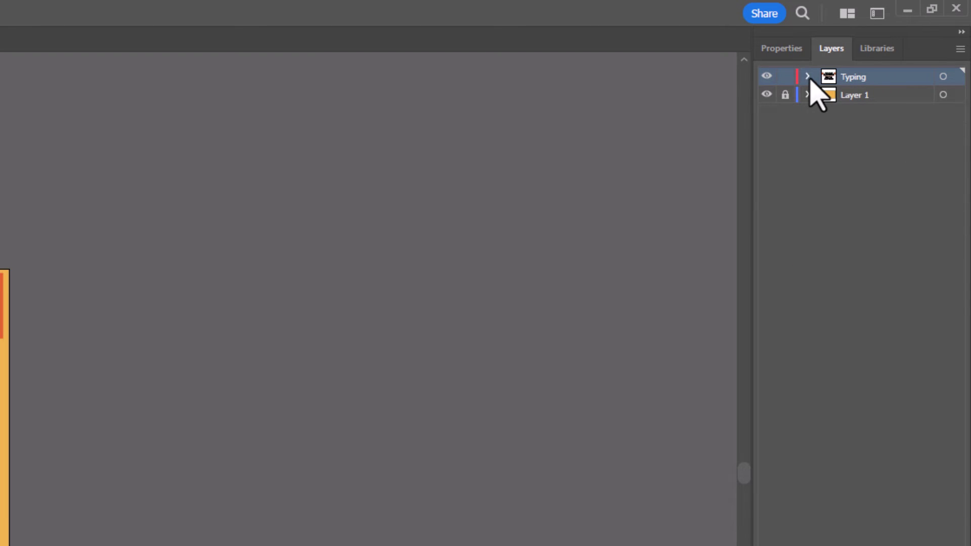
{"action": "left_click", "coordinate": [809, 77]}
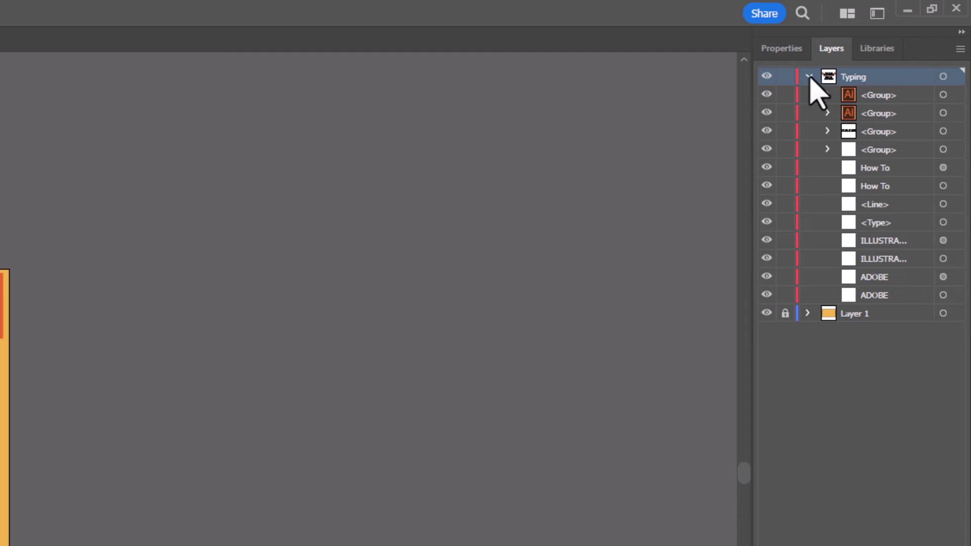
{"action": "left_click", "coordinate": [827, 150]}
{"action": "left_click", "coordinate": [828, 150]}
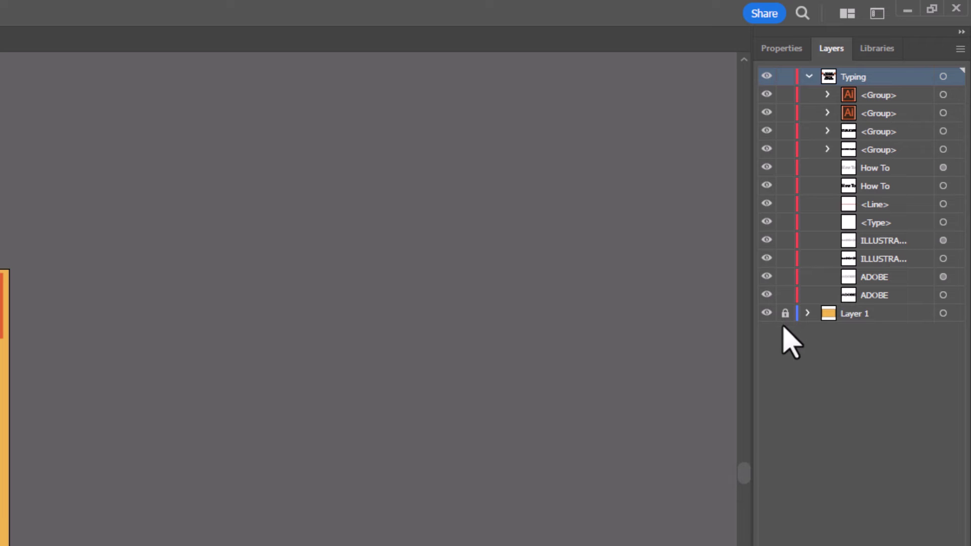
{"action": "left_click", "coordinate": [785, 313]}
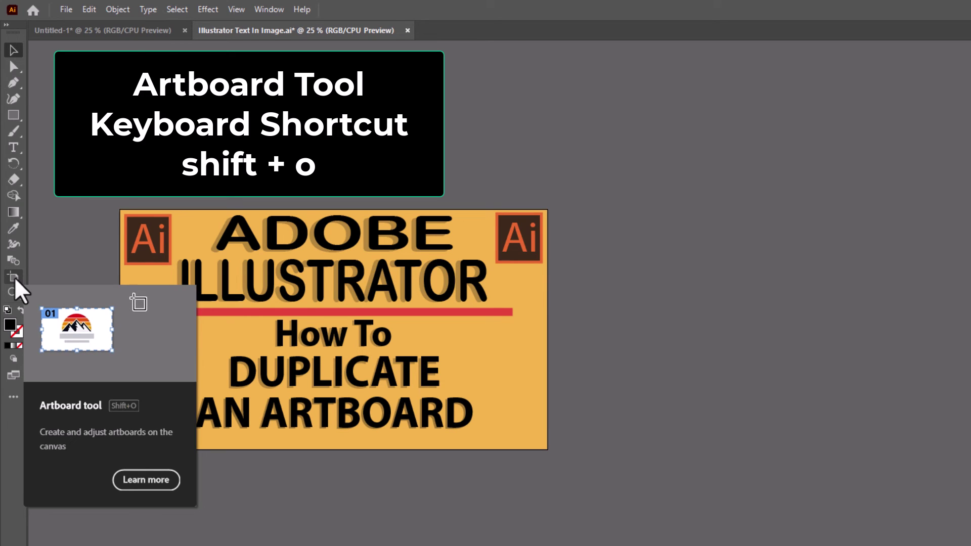
- Activate the Artboard tool with Shift+O on the orange Artboard 1
{"action": "key", "text": "shift+o"}
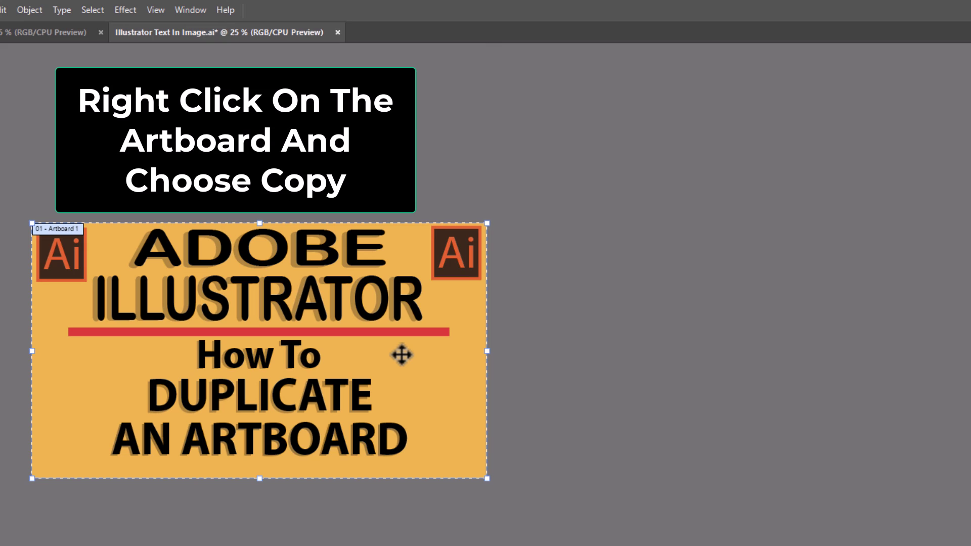
- Copy the orange artboard with its art and paste it as Artboard 2 beside the original
{"action": "right_click", "coordinate": [401, 354]}
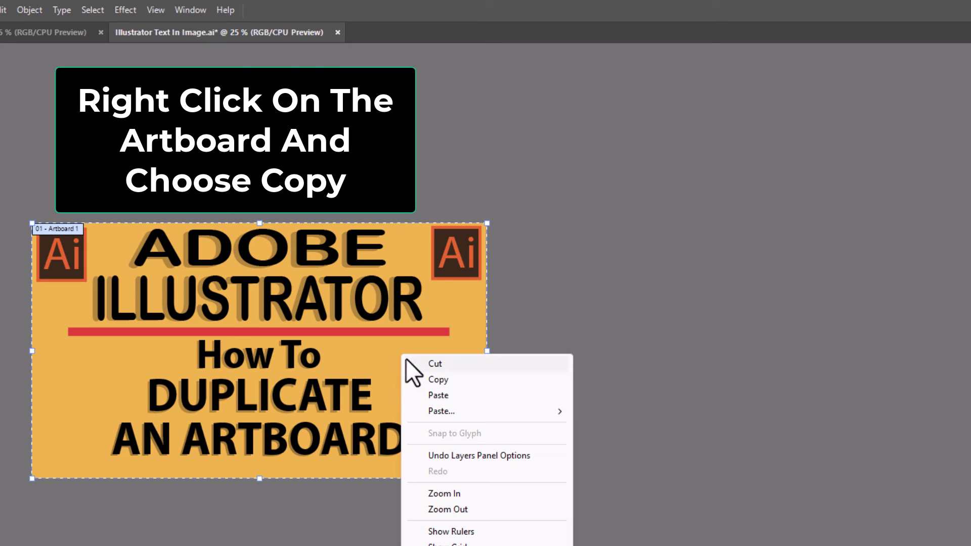
{"action": "left_click", "coordinate": [467, 380]}
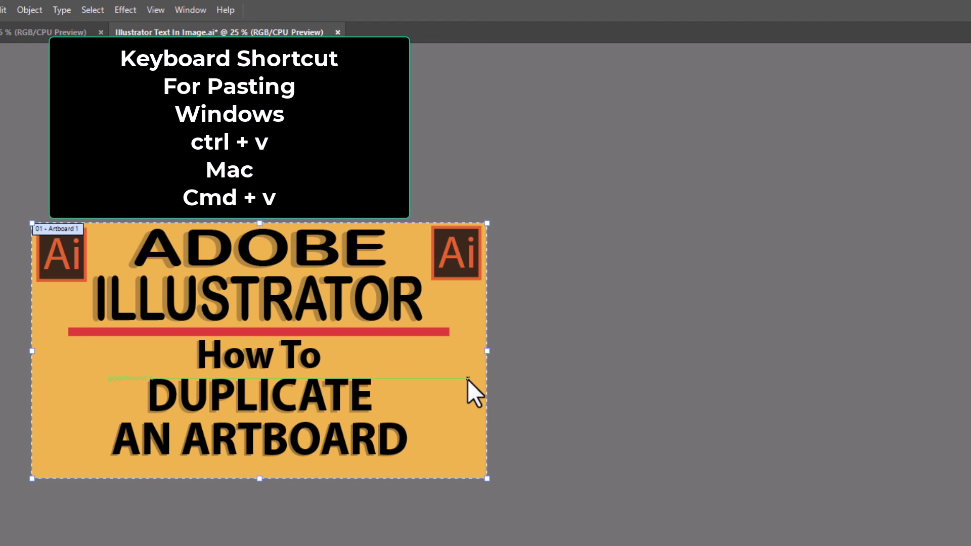
{"action": "key", "text": "ctrl+v"}
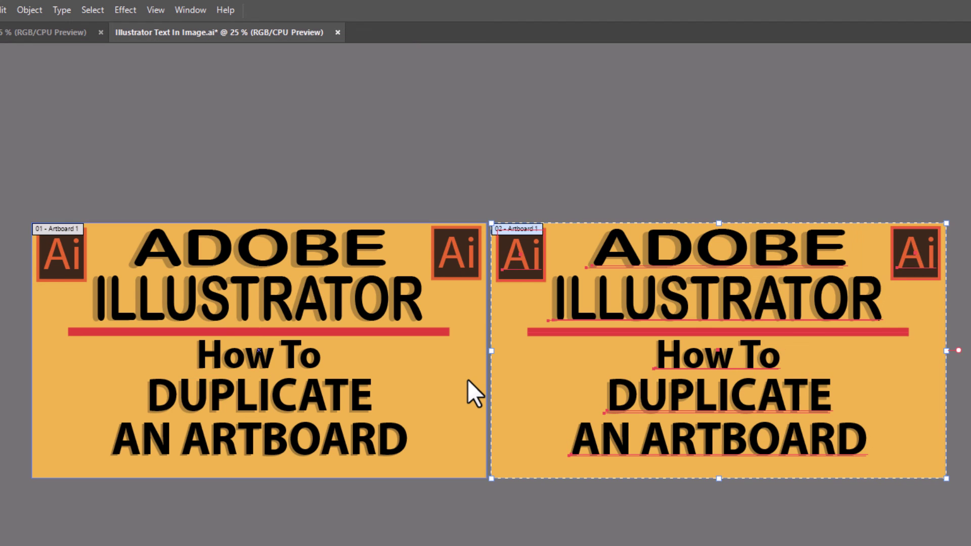